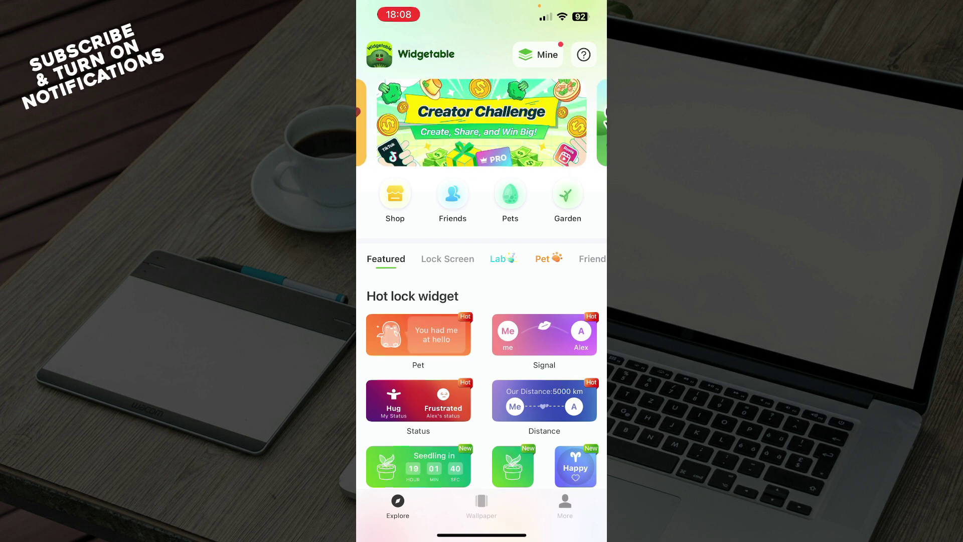
Glance at the wallpaper gallery, then view the account profile and settings page.
{"action": "left_click", "coordinate": [482, 506]}
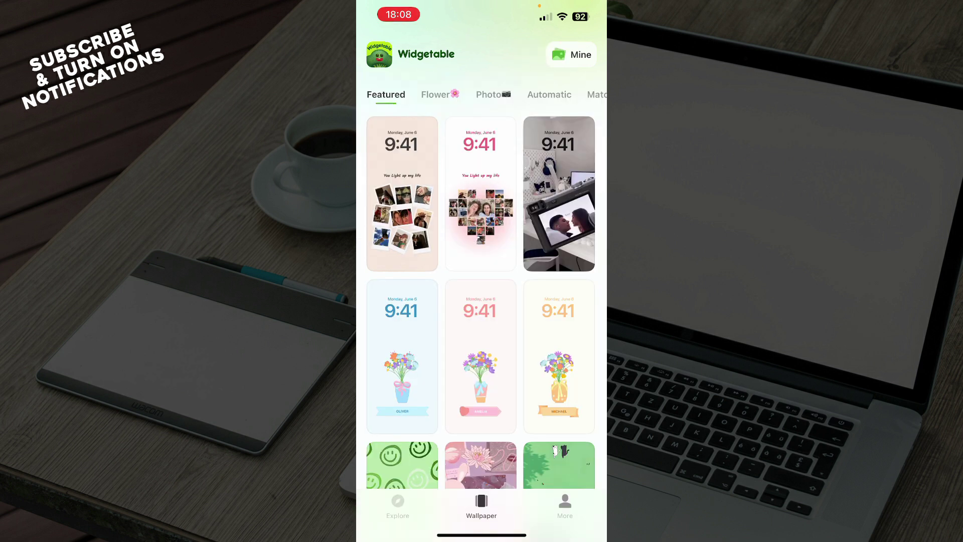
{"action": "left_click", "coordinate": [565, 506]}
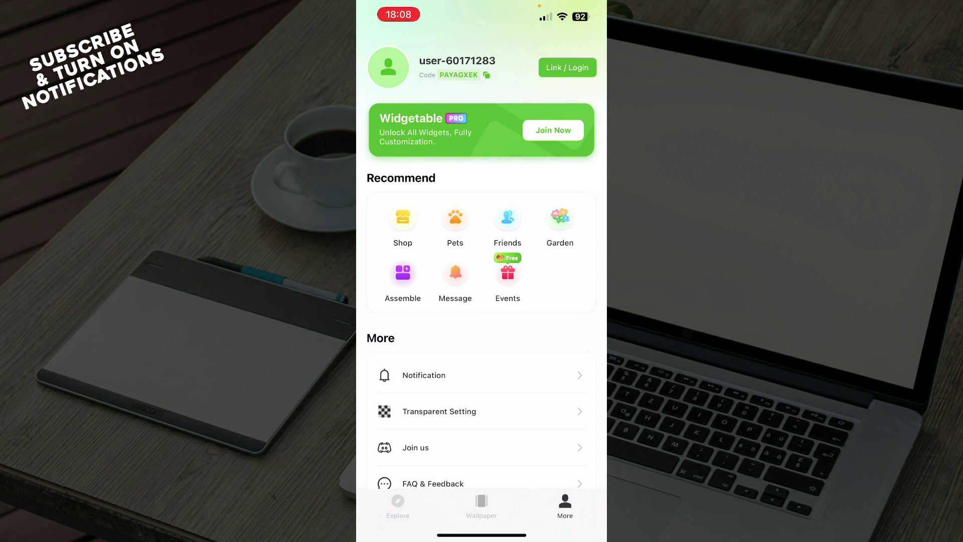
{"action": "left_click", "coordinate": [398, 507]}
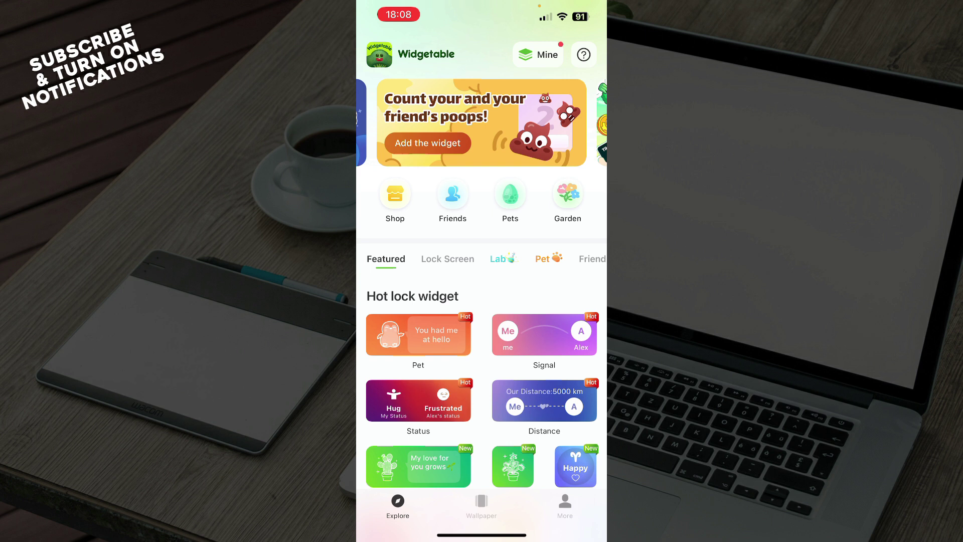
Go to the All Pets page from the Pets icon on the Explore home screen.
{"action": "left_click", "coordinate": [510, 198]}
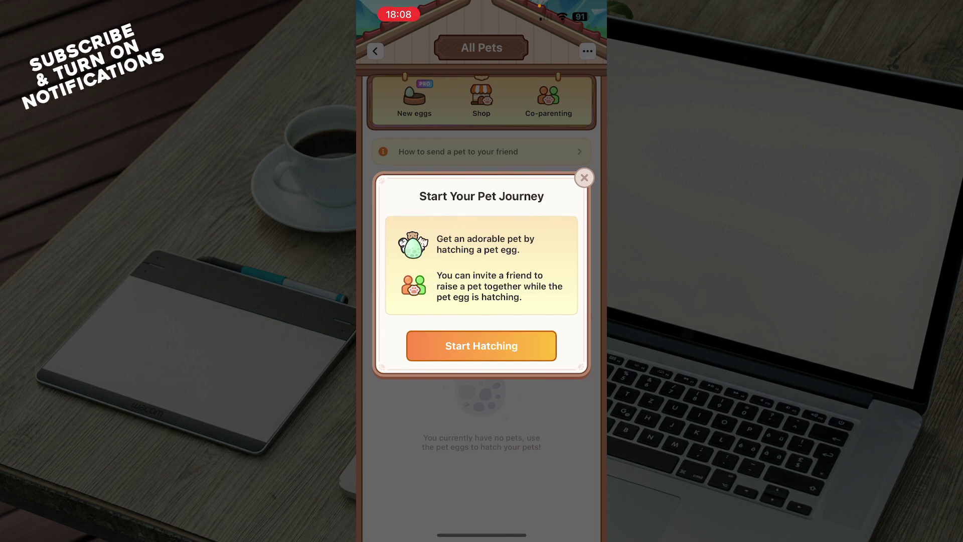
Close the Start Your Pet Journey popup to reveal the Premium Egg and unhatched egg.
{"action": "left_click", "coordinate": [584, 178]}
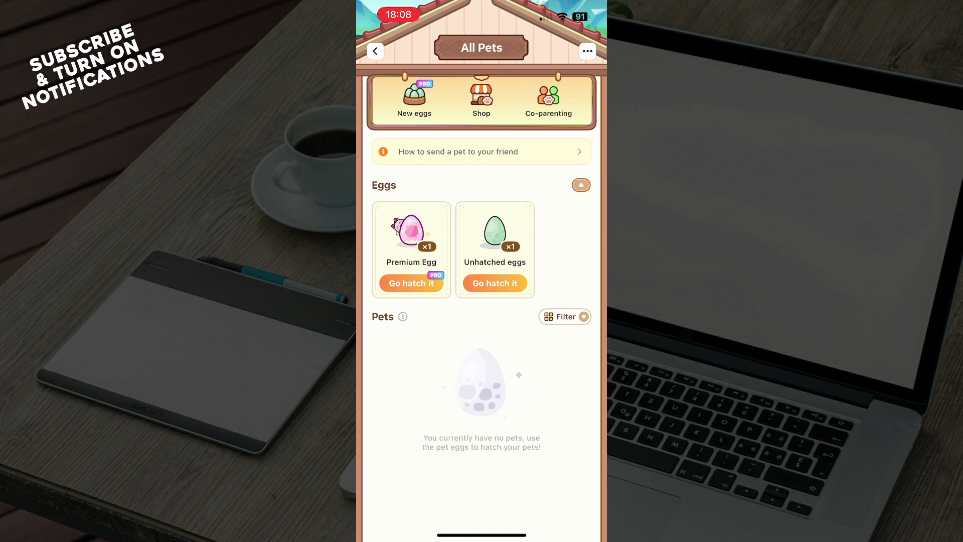